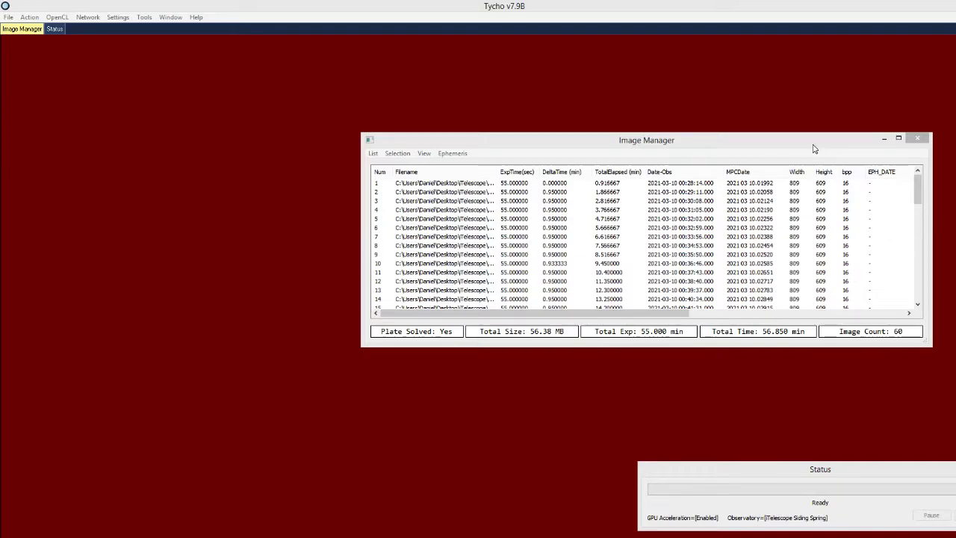
# Shift the Image Manager window slightly left and bring up the Action menu
pyautogui.moveTo(814, 148); pyautogui.dragTo(795, 150)
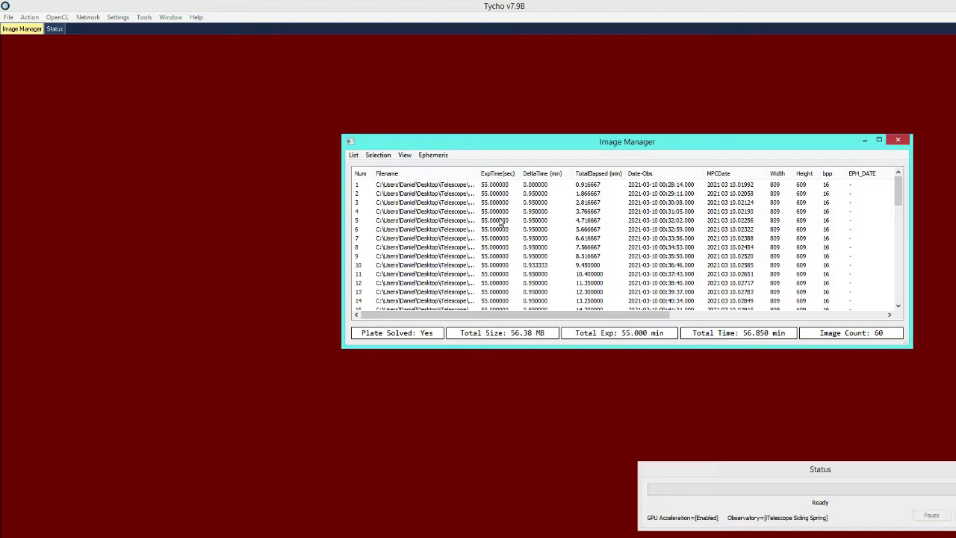
pyautogui.click(29, 16)
# Open the images in the Image Viewer beside the Image Manager, zoomed to 4x
pyautogui.click(51, 29)
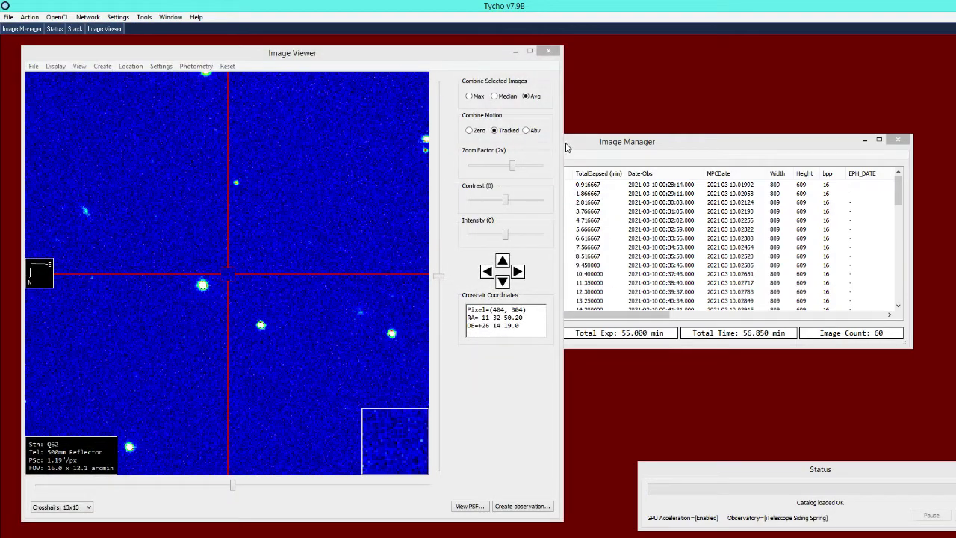
pyautogui.moveTo(568, 148); pyautogui.dragTo(680, 176)
pyautogui.click(420, 62)
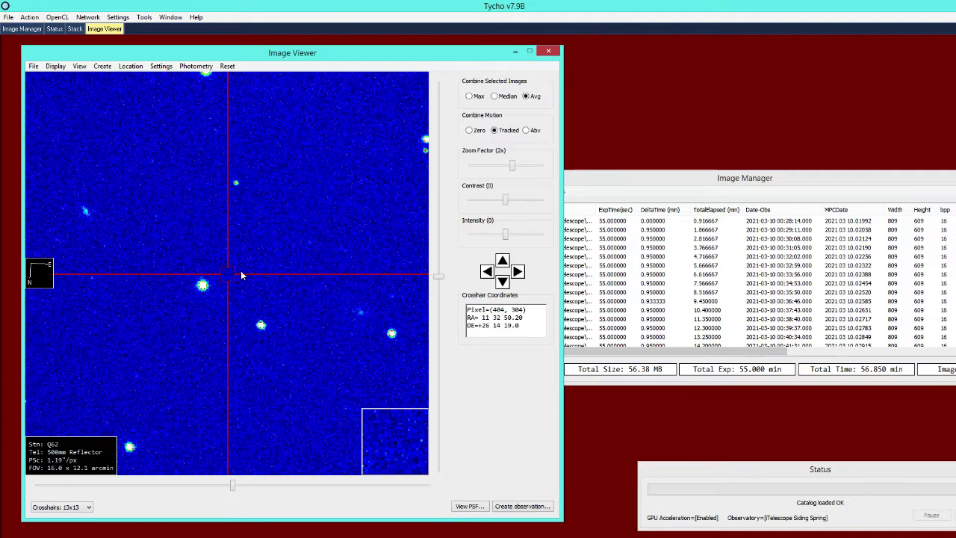
pyautogui.moveTo(512, 166)
pyautogui.mouseDown()
pyautogui.moveTo(500, 168)
pyautogui.moveTo(518, 170)
pyautogui.mouseUp()
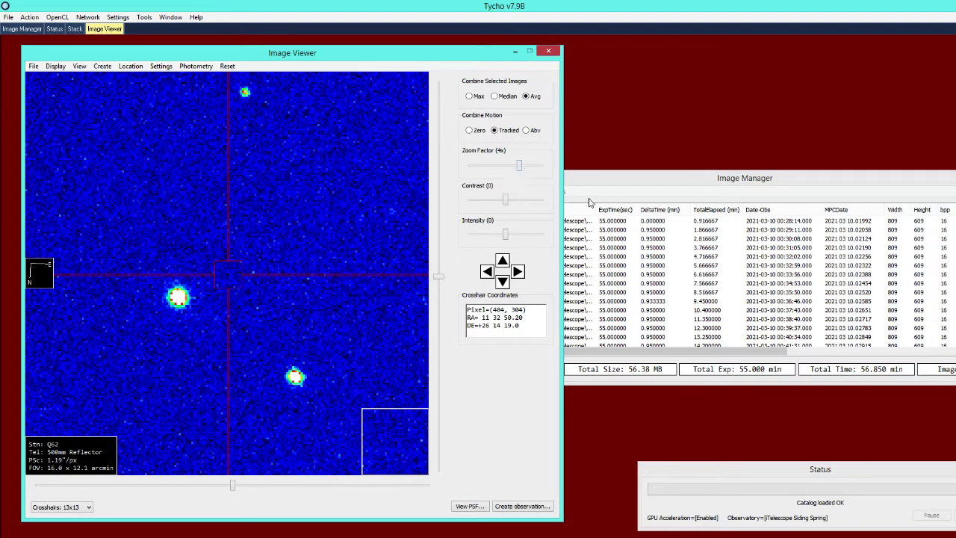
pyautogui.moveTo(584, 182); pyautogui.dragTo(514, 155)
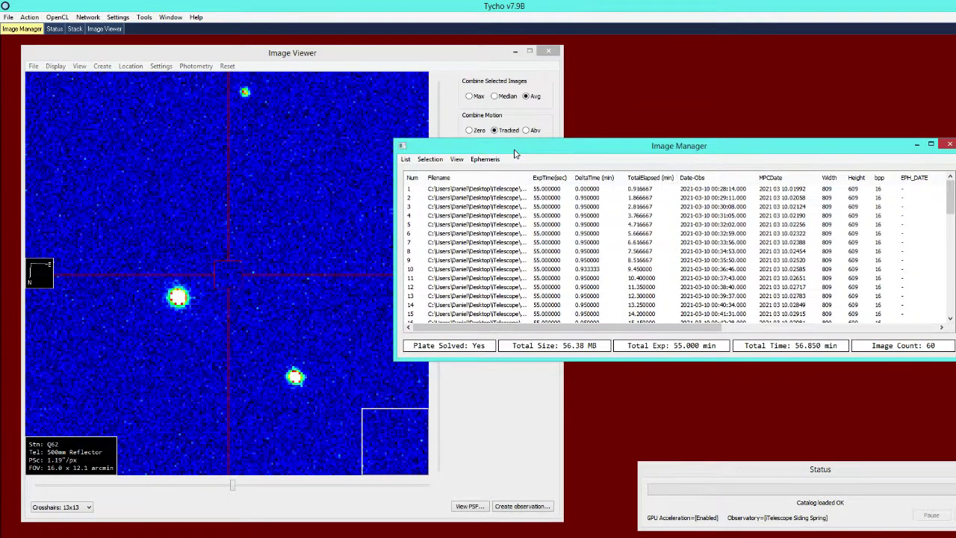
# Step through the frames from the first image, zoom back to 2x, and end on image 60
pyautogui.click(569, 190)
pyautogui.press('Down')
pyautogui.press('Down')
pyautogui.press('Down')
pyautogui.press('Down')
pyautogui.press('Down')
pyautogui.press('Down')
pyautogui.press('Down')
pyautogui.press('Down')
pyautogui.press('Down')
pyautogui.press('Down')
pyautogui.press('Down')
pyautogui.press('Down')
pyautogui.press('Down')
pyautogui.press('Down')
pyautogui.press('Down')
pyautogui.press('Down')
pyautogui.press('Down')
pyautogui.press('Down')
pyautogui.press('Down')
pyautogui.press('Down')
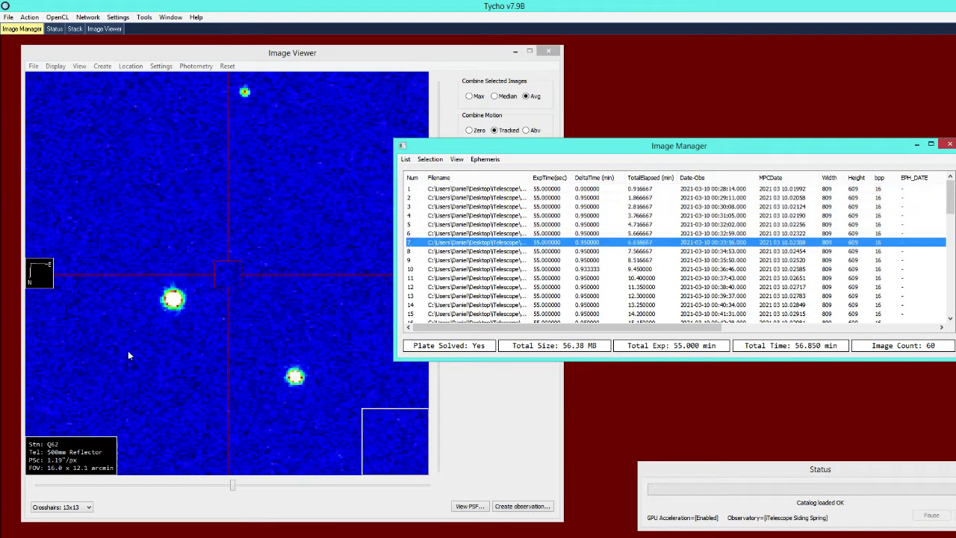
pyautogui.press('Down')
pyautogui.press('Down')
pyautogui.press('Down')
pyautogui.press('Down')
pyautogui.press('Down')
pyautogui.press('Down')
pyautogui.press('Down')
pyautogui.press('Down')
pyautogui.press('Down')
pyautogui.press('Down')
pyautogui.press('Down')
pyautogui.press('Down')
pyautogui.press('Down')
pyautogui.press('Down')
pyautogui.press('Down')
pyautogui.click(457, 133)
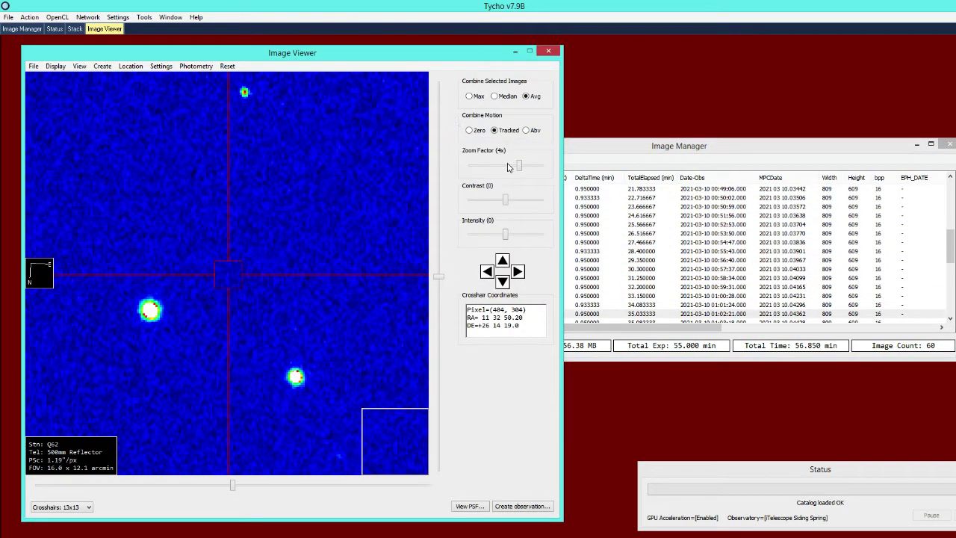
pyautogui.moveTo(518, 167); pyautogui.dragTo(513, 166)
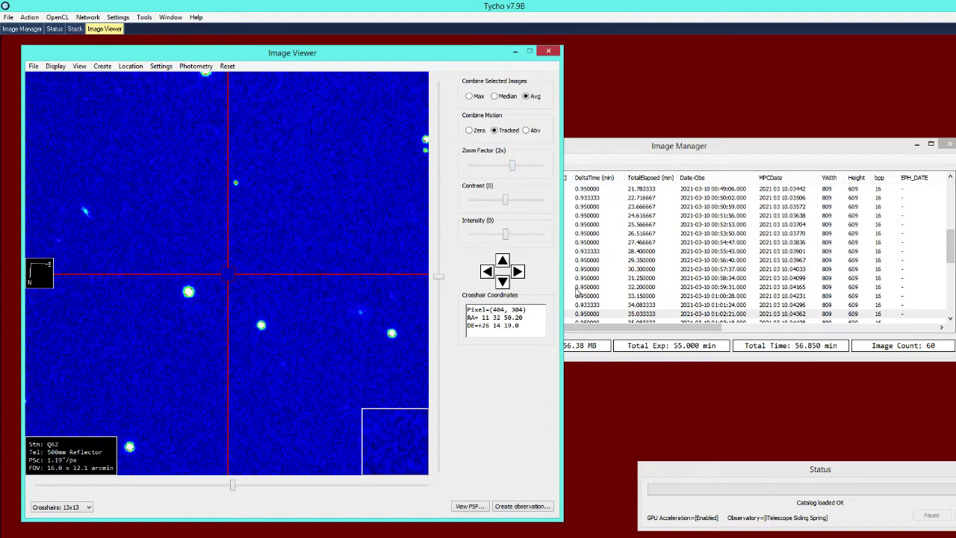
pyautogui.click(575, 317)
pyautogui.press('Down')
pyautogui.press('Down')
pyautogui.press('Down')
pyautogui.press('Down')
pyautogui.press('Down')
pyautogui.press('Down')
pyautogui.press('Down')
pyautogui.press('Down')
pyautogui.press('Down')
pyautogui.press('Down')
pyautogui.press('Down')
pyautogui.press('Down')
pyautogui.press('Down')
pyautogui.press('Down')
pyautogui.press('Down')
pyautogui.press('Down')
pyautogui.press('Down')
pyautogui.press('Down')
pyautogui.press('Down')
pyautogui.press('Down')
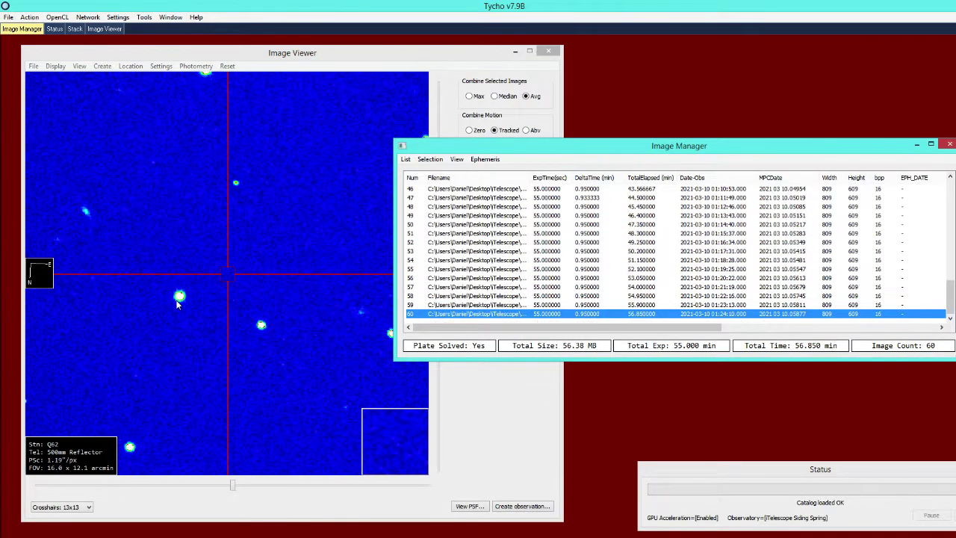
pyautogui.press('Up')
pyautogui.press('Up')
pyautogui.press('Up')
pyautogui.press('Up')
pyautogui.press('Up')
pyautogui.press('Up')
pyautogui.press('Up')
pyautogui.press('Up')
pyautogui.press('Up')
pyautogui.press('Up')
pyautogui.press('Up')
pyautogui.press('Up')
pyautogui.press('Up')
pyautogui.press('Up')
pyautogui.press('Up')
pyautogui.press('Up')
pyautogui.press('Up')
pyautogui.press('Up')
pyautogui.press('Up')
pyautogui.press('Up')
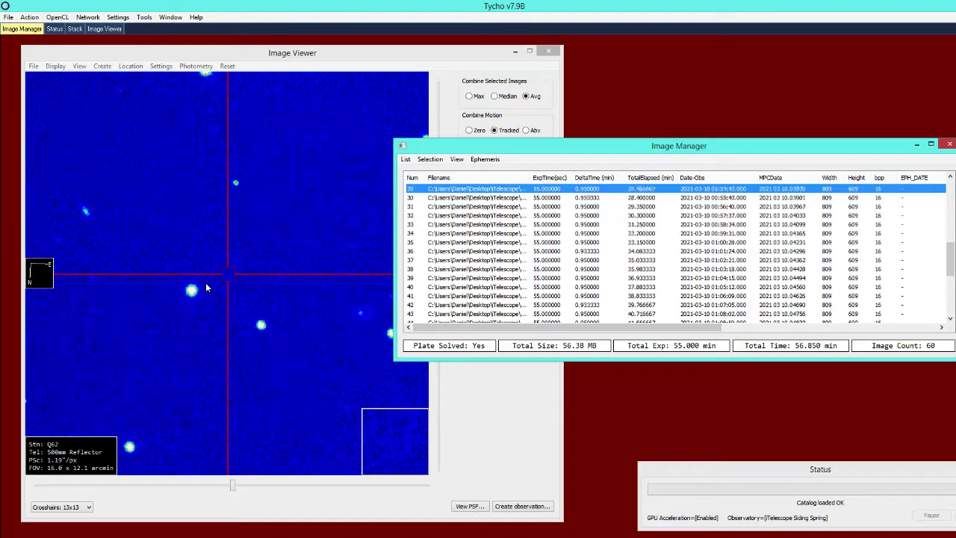
pyautogui.press('Up')
pyautogui.press('Up')
pyautogui.press('Up')
pyautogui.press('Up')
pyautogui.press('Up')
pyautogui.press('Up')
pyautogui.press('Up')
pyautogui.press('Up')
pyautogui.press('Up')
pyautogui.press('Up')
pyautogui.press('Up')
pyautogui.press('Up')
pyautogui.press('Down')
pyautogui.press('Down')
pyautogui.press('Down')
pyautogui.press('Down')
pyautogui.press('Down')
pyautogui.press('Down')
pyautogui.press('Down')
pyautogui.press('Down')
pyautogui.press('Down')
pyautogui.press('Down')
pyautogui.press('Down')
pyautogui.press('Down')
pyautogui.press('Down')
pyautogui.press('Down')
pyautogui.press('Down')
pyautogui.press('Down')
pyautogui.press('Down')
pyautogui.press('Down')
pyautogui.press('Down')
pyautogui.press('Down')
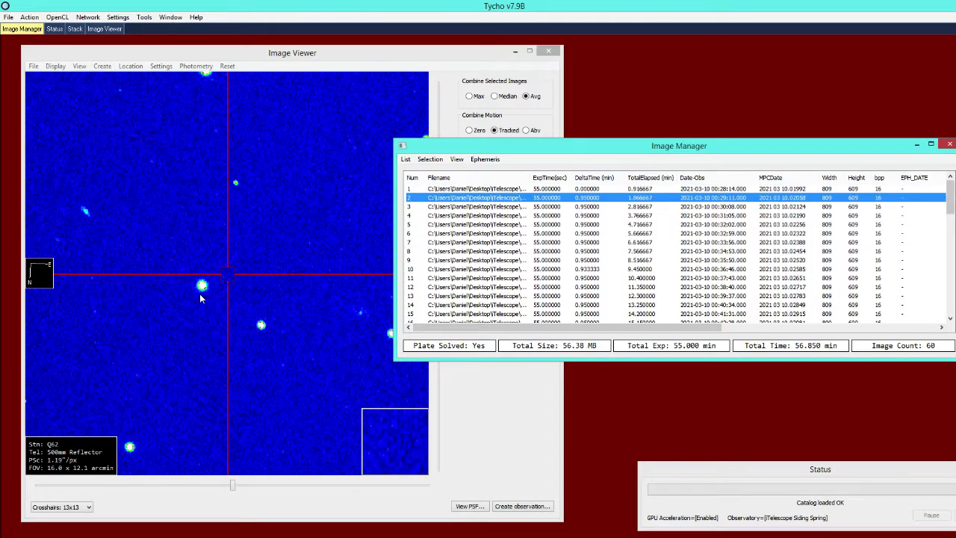
pyautogui.press('Down')
pyautogui.press('Down')
pyautogui.press('Down')
pyautogui.press('Down')
pyautogui.press('Down')
pyautogui.press('Down')
pyautogui.press('Down')
pyautogui.press('Down')
pyautogui.press('Down')
pyautogui.press('Down')
pyautogui.press('Down')
pyautogui.press('Down')
pyautogui.press('Down')
pyautogui.press('Down')
pyautogui.press('Down')
pyautogui.press('Down')
pyautogui.press('Down')
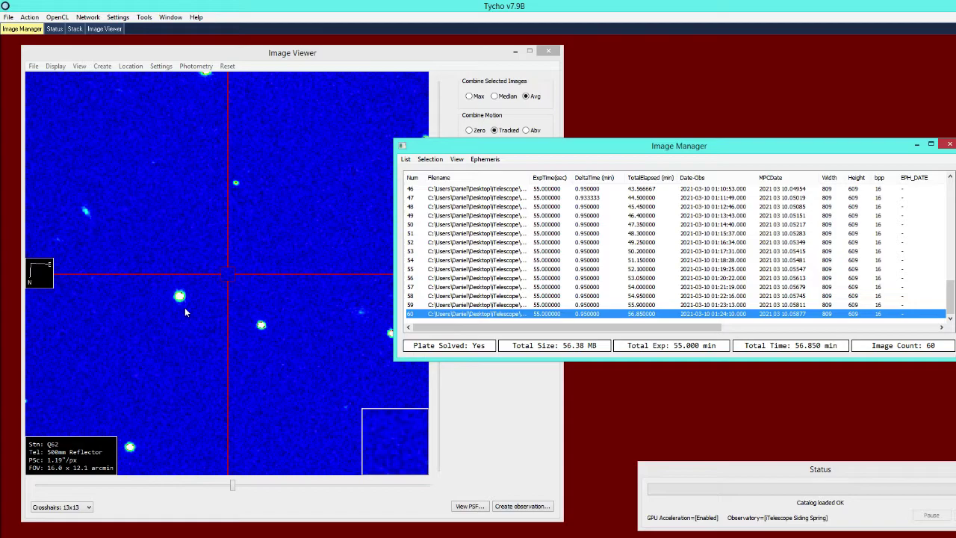
# Start the Synthetic Tracker from the Action menu
pyautogui.click(29, 16)
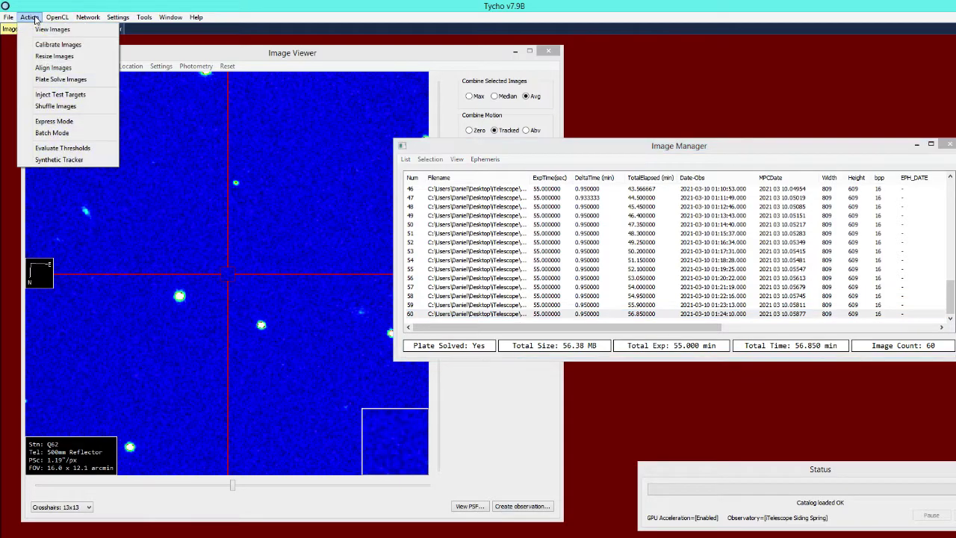
pyautogui.click(69, 161)
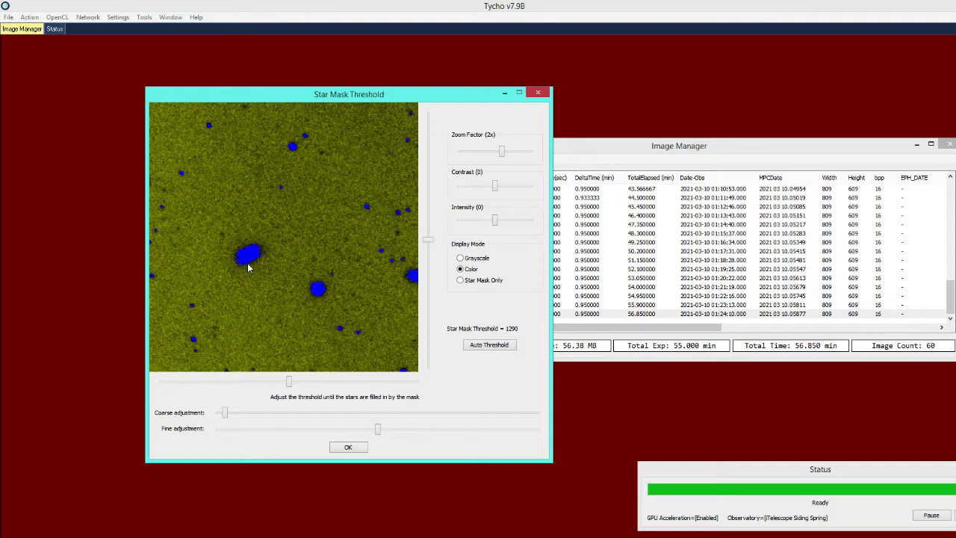
# Switch the threshold-1290 mask display to Grayscale, then Star Mask Only, then back to Grayscale
pyautogui.click(460, 258)
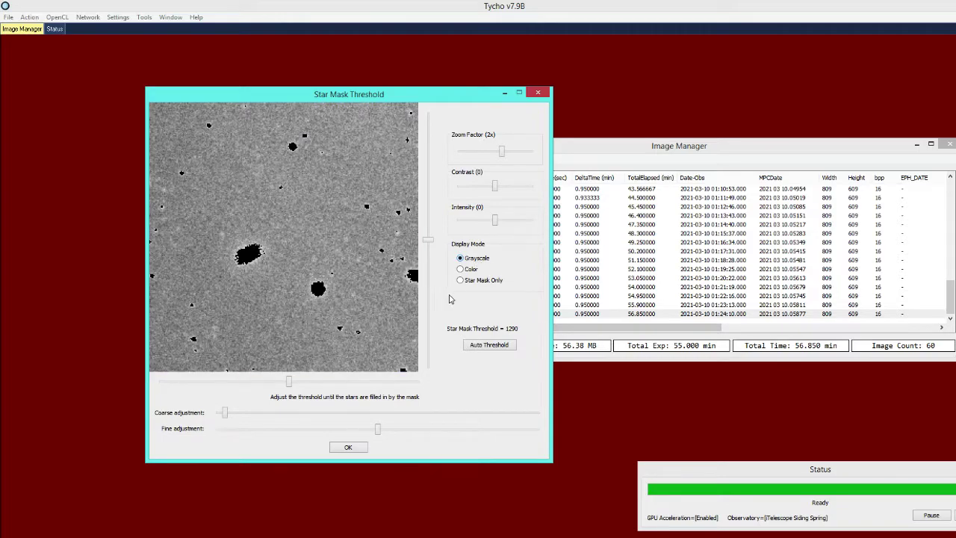
pyautogui.click(461, 280)
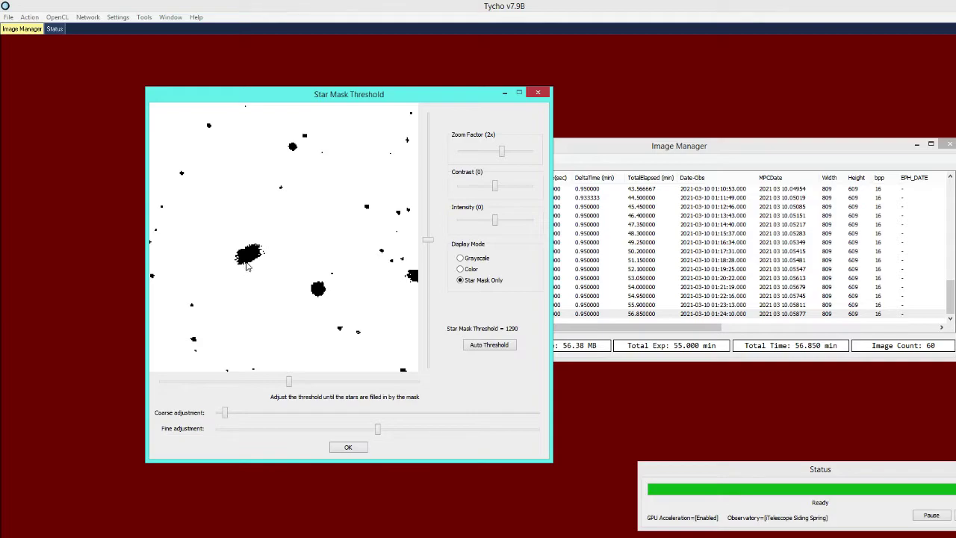
pyautogui.click(460, 259)
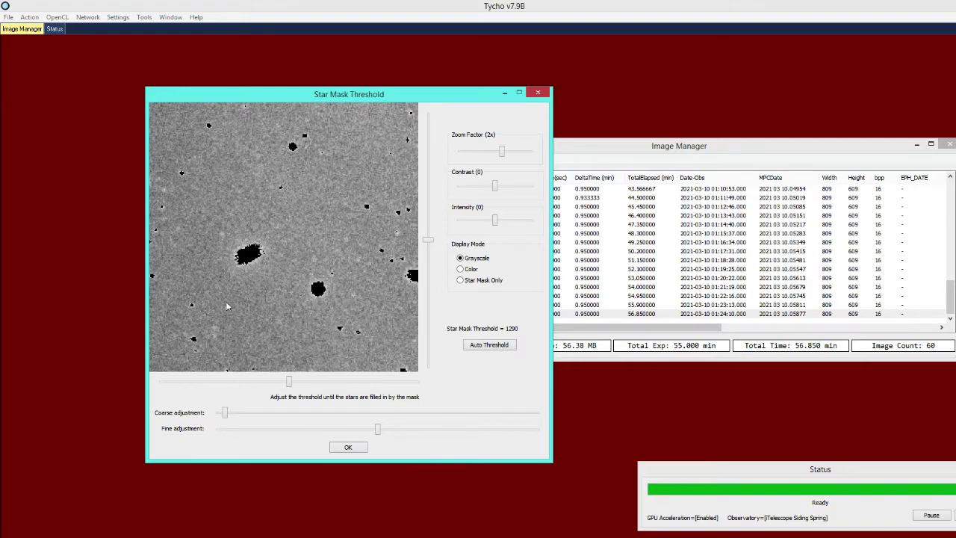
# Raise the threshold with the Fine slider, then use Auto Threshold to set 1293
pyautogui.moveTo(379, 436); pyautogui.dragTo(534, 436)
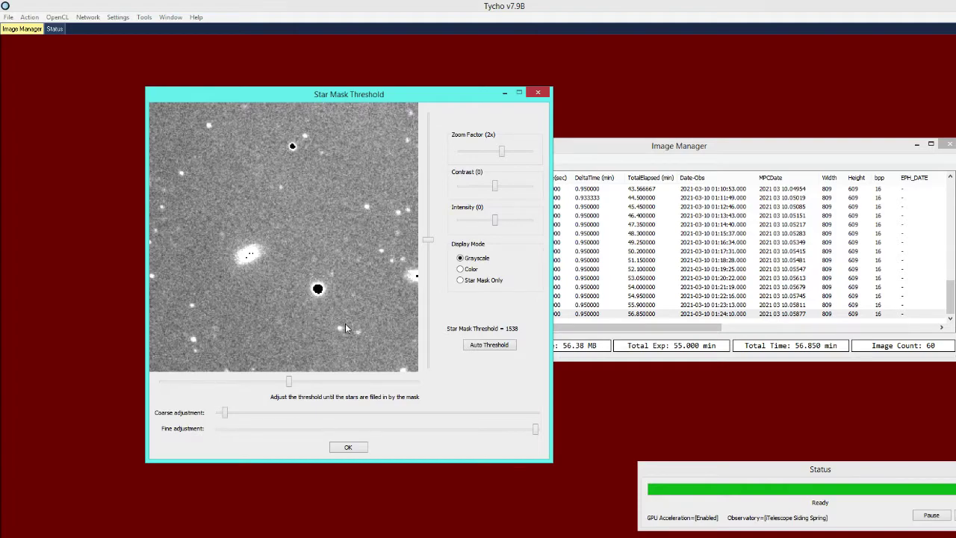
pyautogui.click(489, 345)
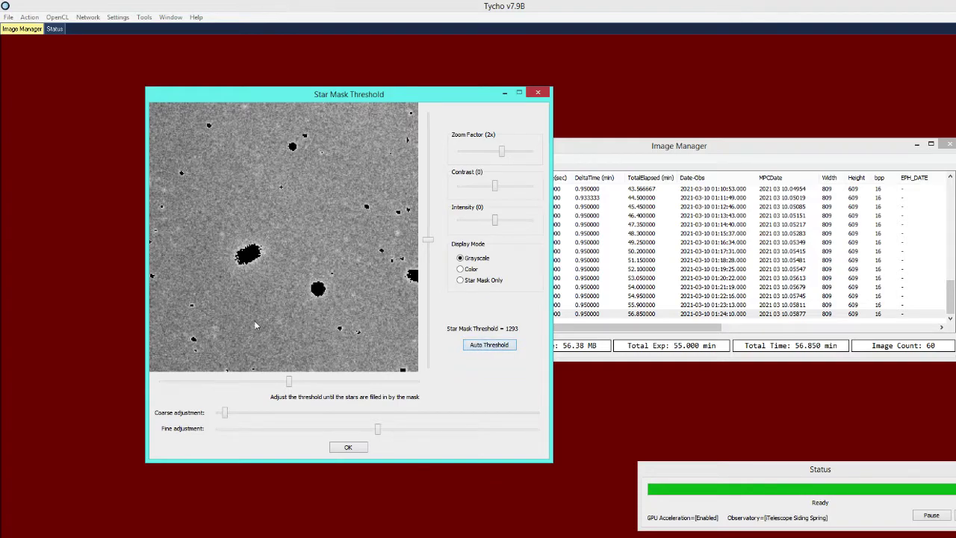
# Accept the 1293 star mask threshold and the 50% detection sensitivity
pyautogui.click(337, 447)
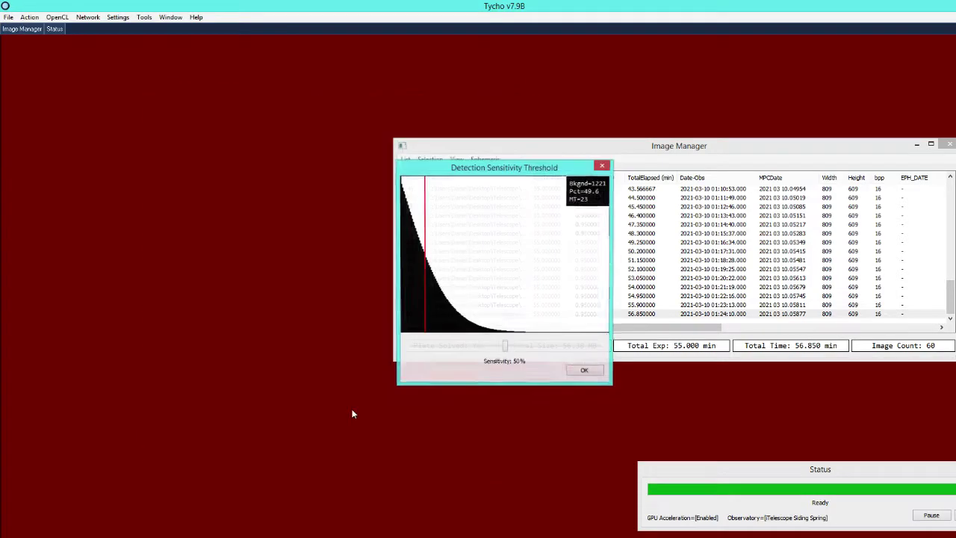
pyautogui.click(583, 373)
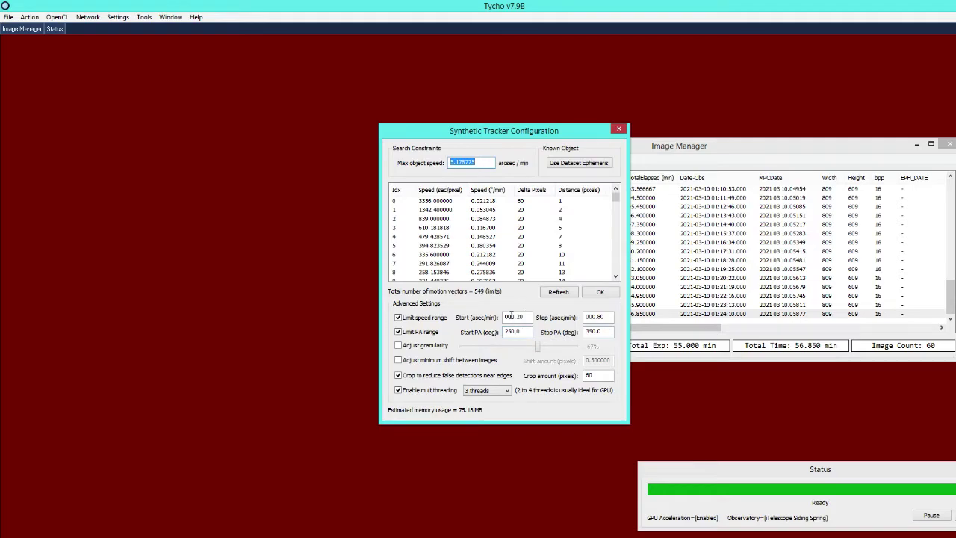
# Accept the tracker configuration: 0.20–0.80 arcsec/min, 250–350° PA, 549 motion vectors
pyautogui.click(601, 292)
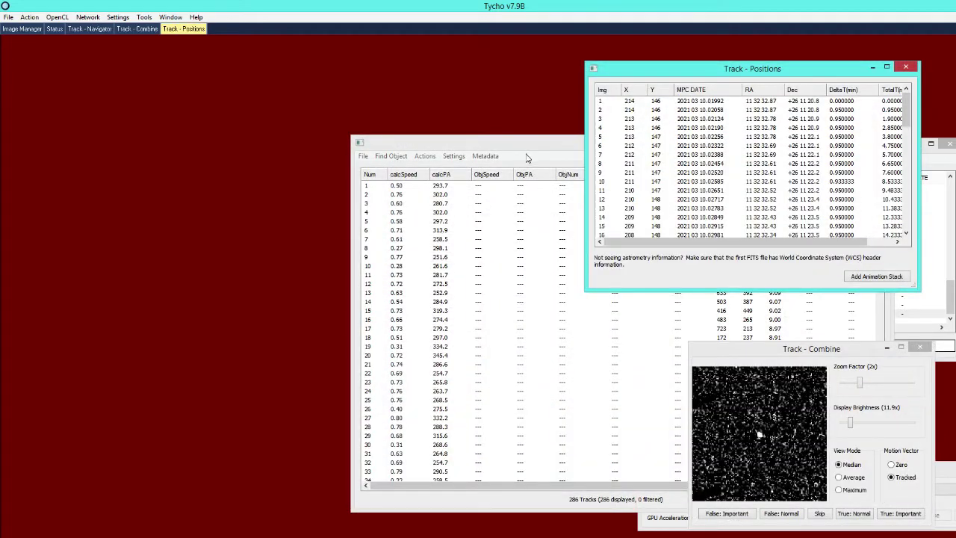
# Compute confidence for all 286 tracks and open track 1 in the Image Viewer
pyautogui.moveTo(526, 149); pyautogui.dragTo(445, 150)
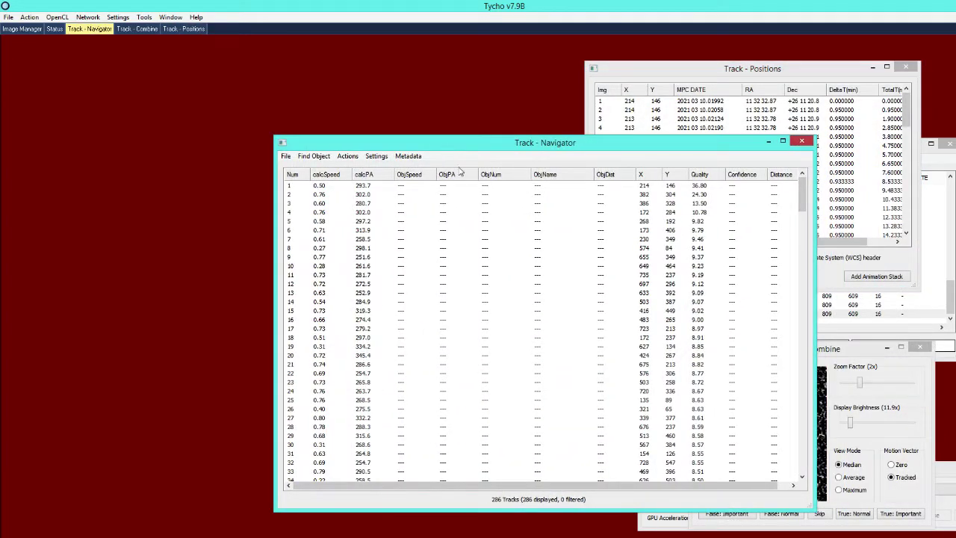
pyautogui.click(357, 155)
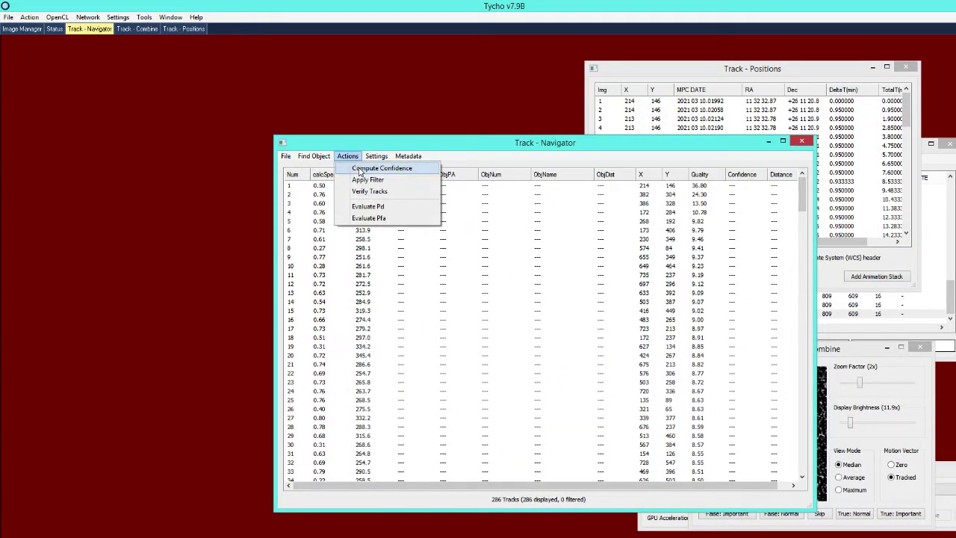
pyautogui.click(389, 165)
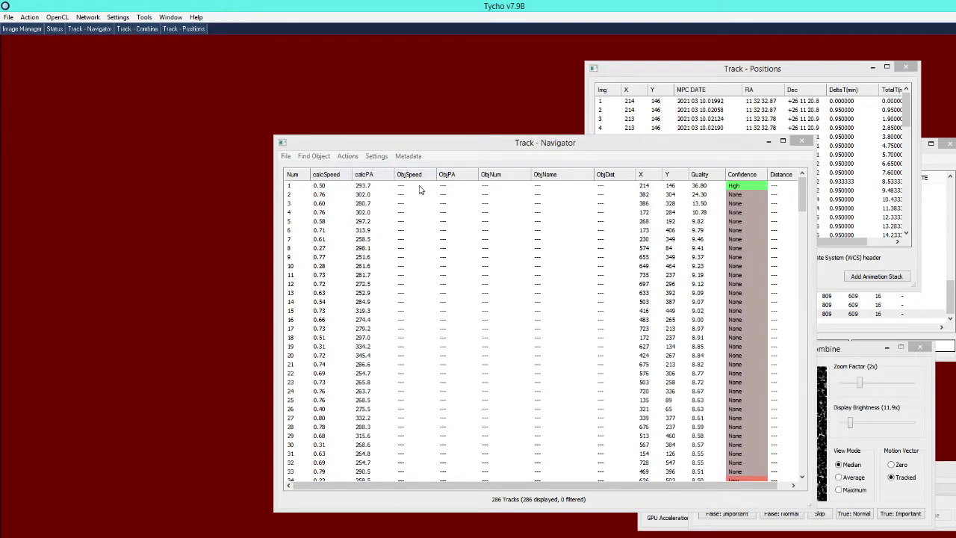
pyautogui.doubleClick(699, 186)
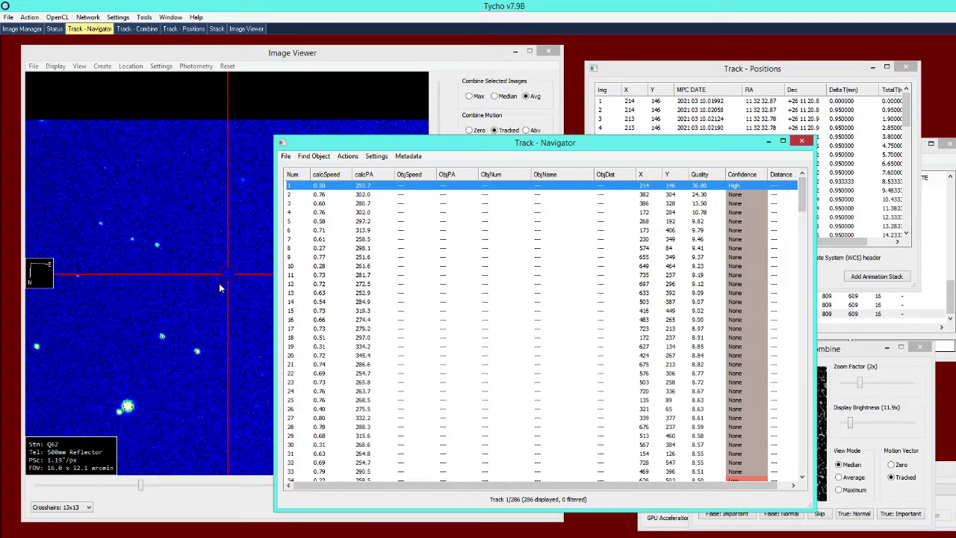
pyautogui.click(29, 16)
# Rerun the Synthetic Tracker with star mask threshold 1543 and 50% detection sensitivity
pyautogui.click(48, 160)
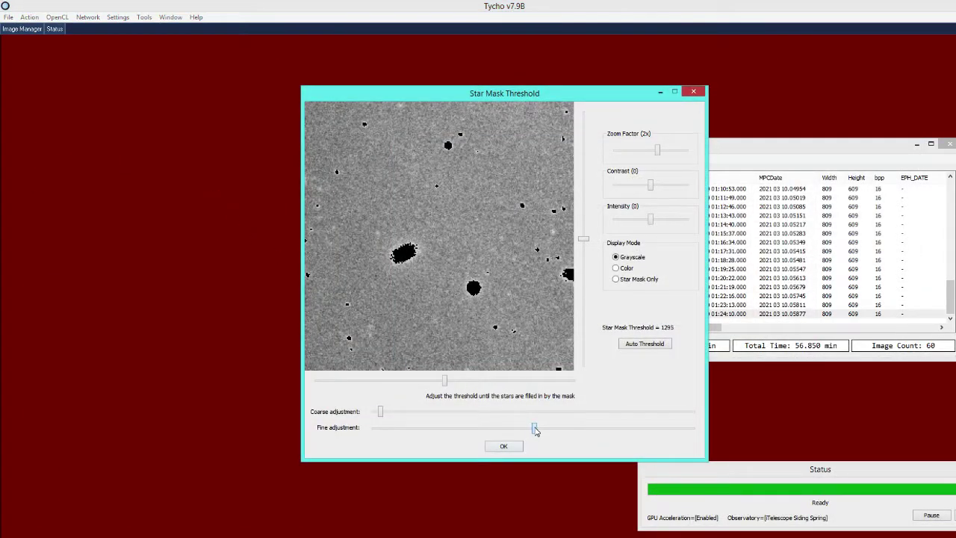
pyautogui.moveTo(534, 430); pyautogui.dragTo(692, 428)
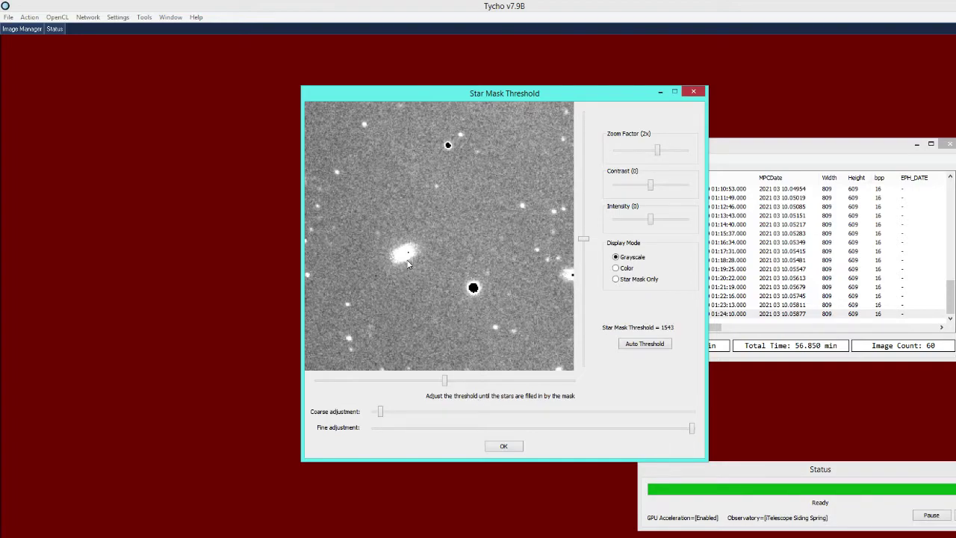
pyautogui.click(502, 446)
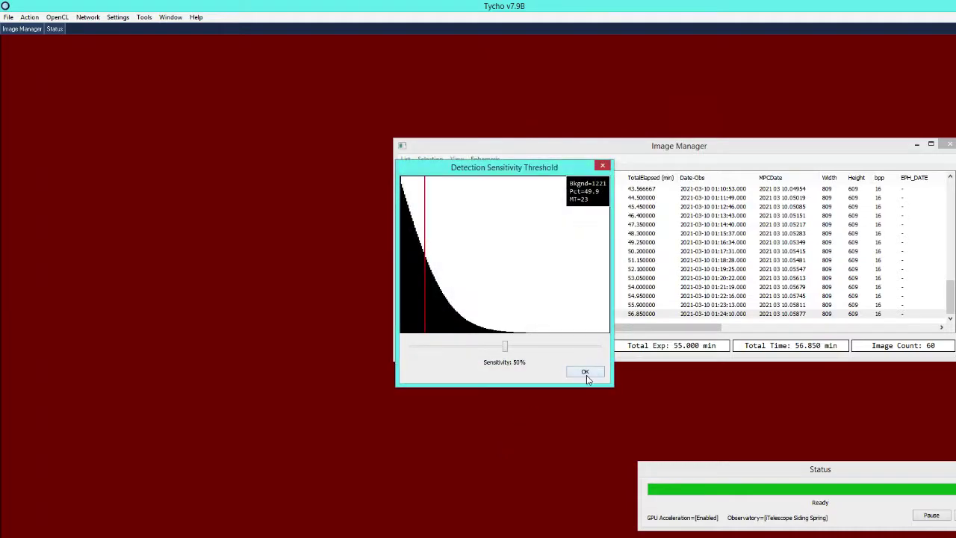
pyautogui.click(585, 372)
pyautogui.click(599, 293)
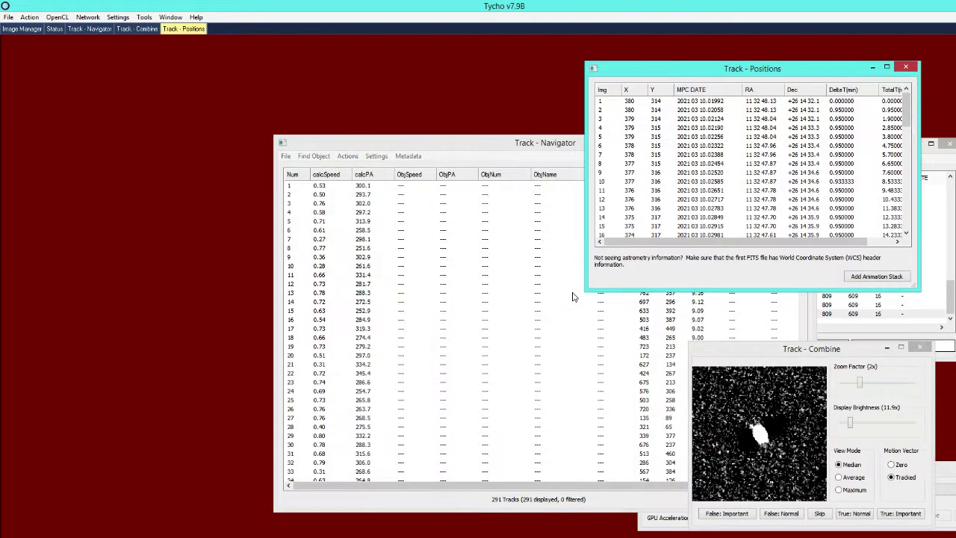
# Rate all 291 tracks for confidence and view High-rated track 1 in the Image Viewer
pyautogui.click(536, 169)
pyautogui.click(347, 155)
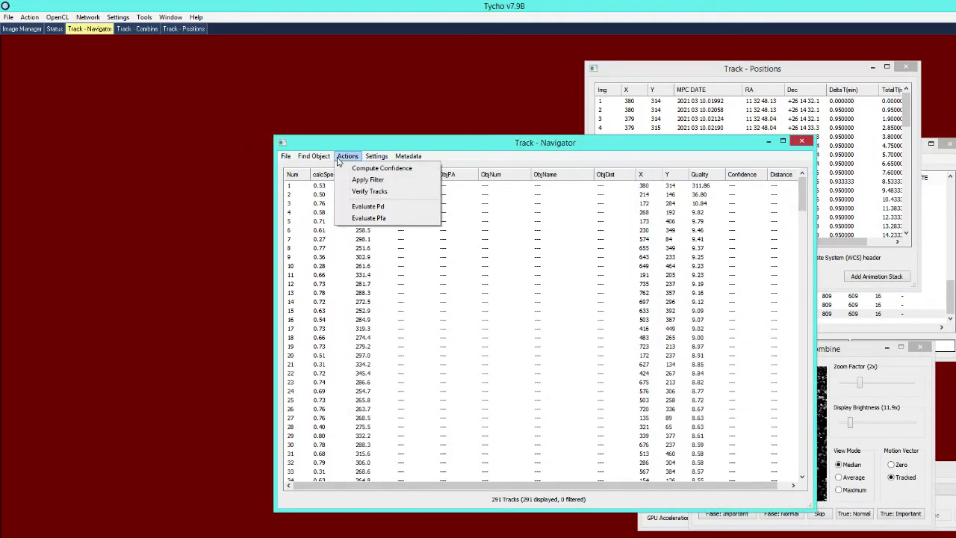
pyautogui.click(358, 165)
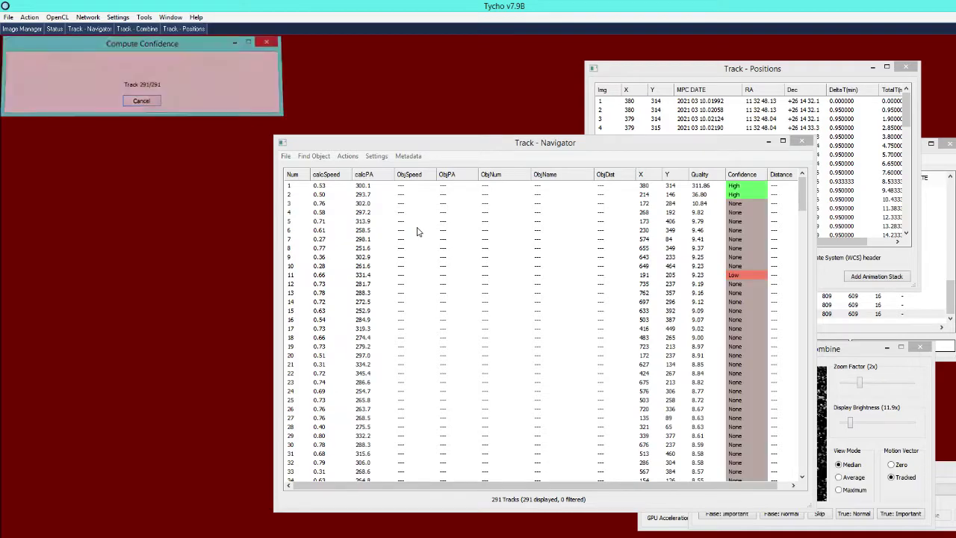
pyautogui.click(737, 186)
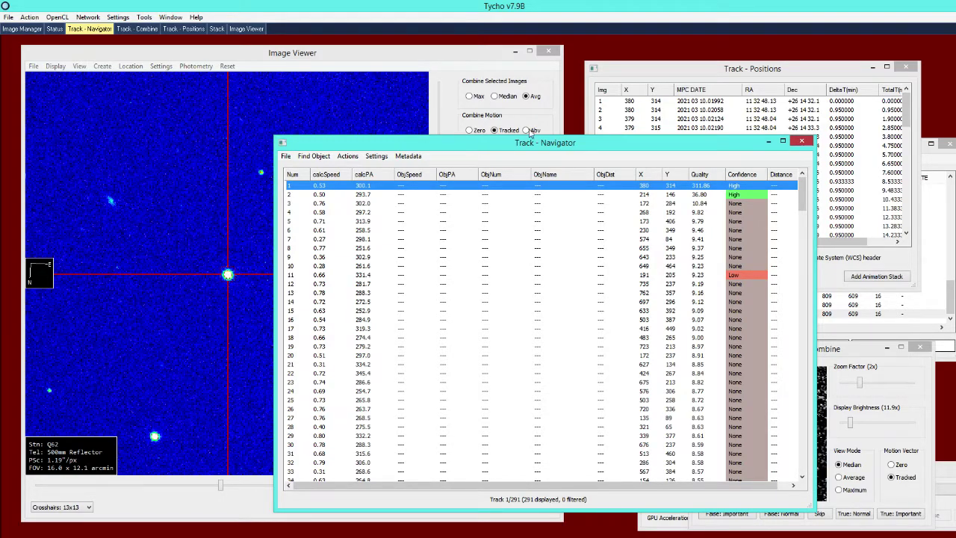
# Step track 1's positions frame by frame down to frame 60 and back to frame 1
pyautogui.click(604, 102)
pyautogui.press('Down')
pyautogui.press('Down')
pyautogui.press('Down')
pyautogui.press('Down')
pyautogui.press('Down')
pyautogui.press('Down')
pyautogui.press('Down')
pyautogui.press('Down')
pyautogui.press('Down')
pyautogui.press('Down')
pyautogui.press('Down')
pyautogui.press('Down')
pyautogui.press('Down')
pyautogui.press('Down')
pyautogui.press('Down')
pyautogui.press('Down')
pyautogui.press('Down')
pyautogui.press('Down')
pyautogui.press('Down')
pyautogui.press('Down')
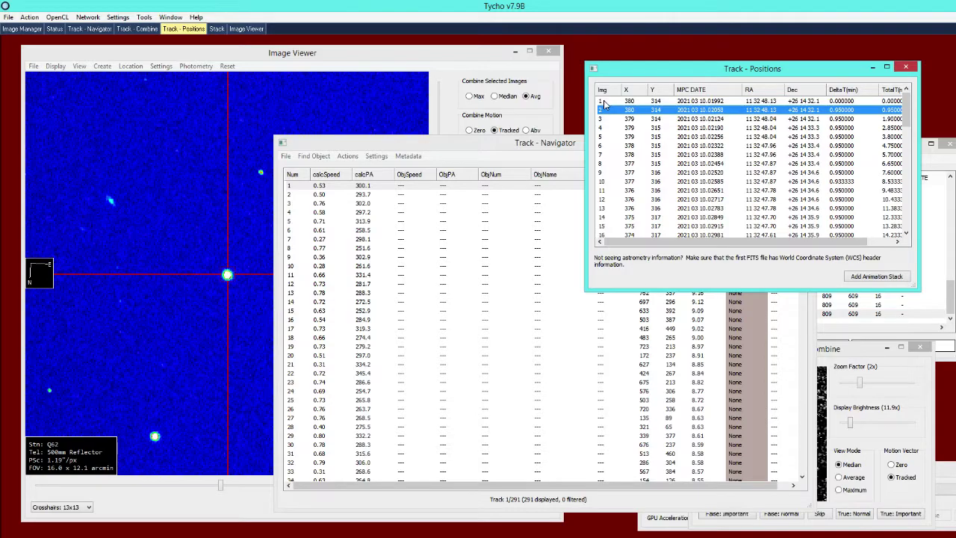
pyautogui.press('Down')
pyautogui.press('Down')
pyautogui.press('Down')
pyautogui.press('Down')
pyautogui.press('Down')
pyautogui.press('Down')
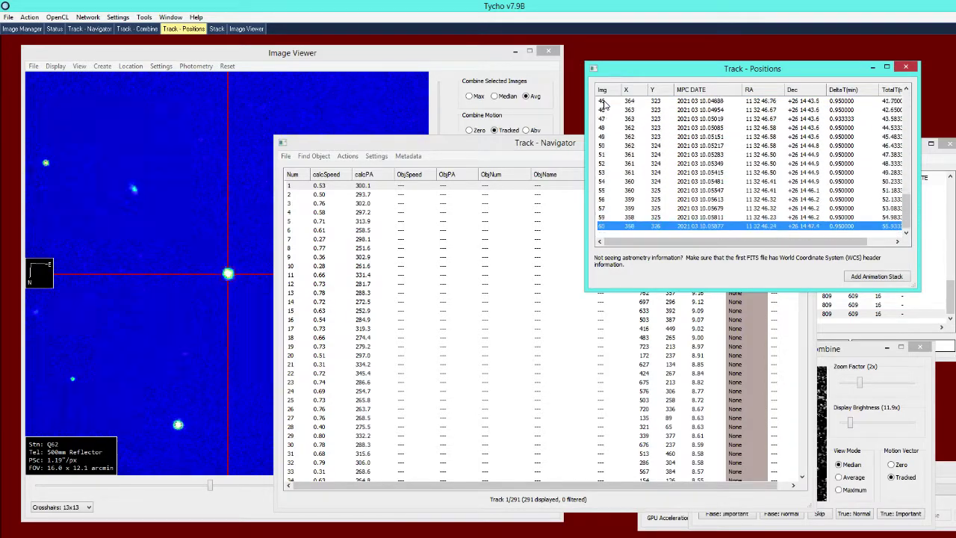
pyautogui.press('Up')
pyautogui.press('Up')
pyautogui.press('Up')
pyautogui.press('Up')
pyautogui.press('Up')
pyautogui.press('Up')
pyautogui.press('Up')
pyautogui.press('Up')
pyautogui.press('Up')
pyautogui.press('Up')
pyautogui.press('Up')
pyautogui.press('Up')
pyautogui.press('Up')
pyautogui.press('Up')
pyautogui.press('Up')
pyautogui.press('Up')
pyautogui.press('Up')
pyautogui.press('Up')
pyautogui.press('Up')
pyautogui.press('Up')
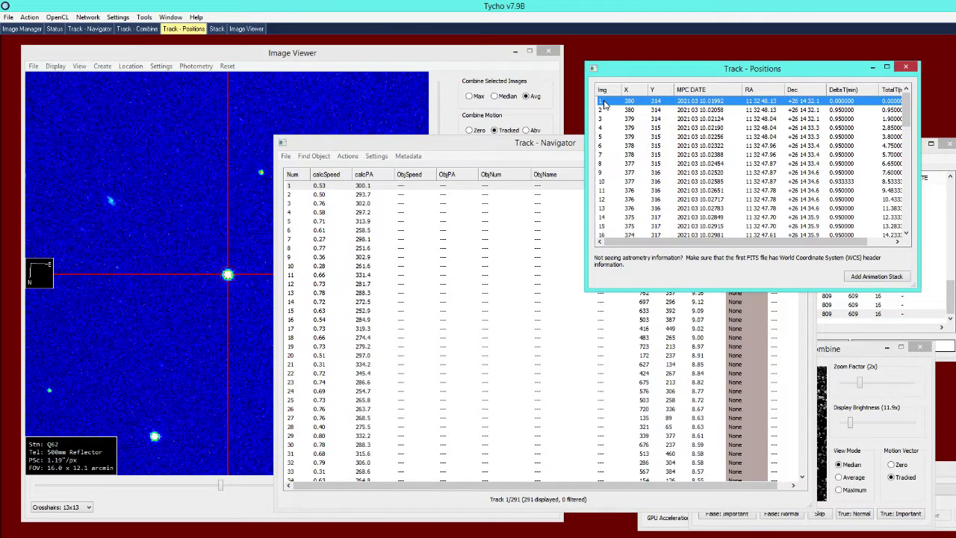
pyautogui.press('Down')
pyautogui.press('Down')
pyautogui.press('Down')
pyautogui.press('Down')
pyautogui.press('Down')
pyautogui.press('Down')
pyautogui.press('Down')
pyautogui.press('Down')
pyautogui.press('Down')
pyautogui.press('Down')
pyautogui.press('Down')
pyautogui.press('Down')
pyautogui.press('Down')
pyautogui.press('Down')
pyautogui.press('Down')
pyautogui.press('Down')
pyautogui.press('Down')
pyautogui.press('Down')
pyautogui.press('Down')
pyautogui.press('Down')
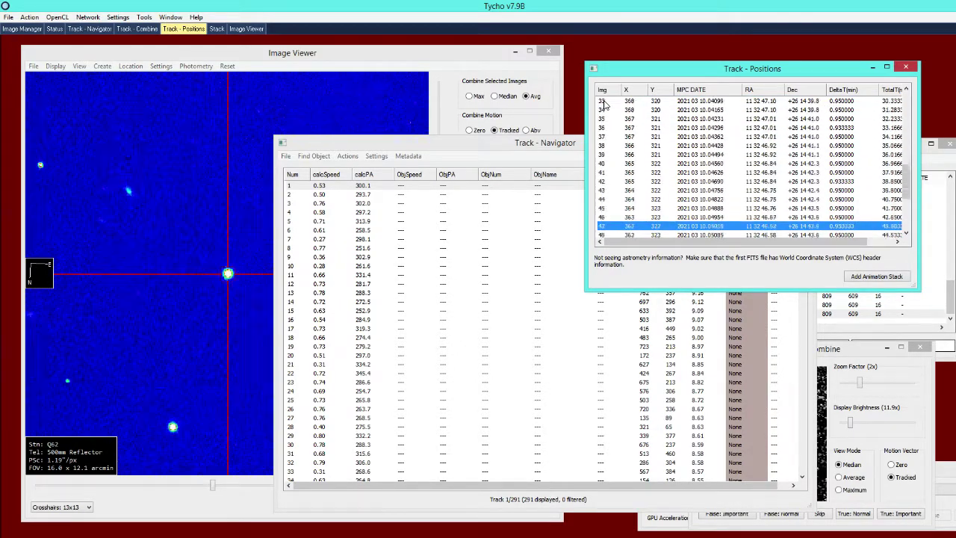
pyautogui.press('Down')
pyautogui.press('Down')
pyautogui.press('Down')
pyautogui.press('Down')
pyautogui.press('Down')
pyautogui.press('Down')
pyautogui.press('Down')
pyautogui.press('Down')
pyautogui.press('Down')
pyautogui.press('Down')
pyautogui.press('Down')
pyautogui.press('Down')
pyautogui.press('Down')
pyautogui.press('Up')
pyautogui.press('Up')
pyautogui.press('Up')
pyautogui.press('Up')
pyautogui.press('Up')
pyautogui.press('Up')
pyautogui.press('Up')
pyautogui.press('Up')
pyautogui.press('Up')
pyautogui.press('Up')
pyautogui.press('Up')
pyautogui.press('Up')
pyautogui.press('Up')
pyautogui.press('Up')
pyautogui.press('Up')
pyautogui.press('Up')
pyautogui.press('Up')
pyautogui.press('Up')
pyautogui.press('Up')
pyautogui.press('Up')
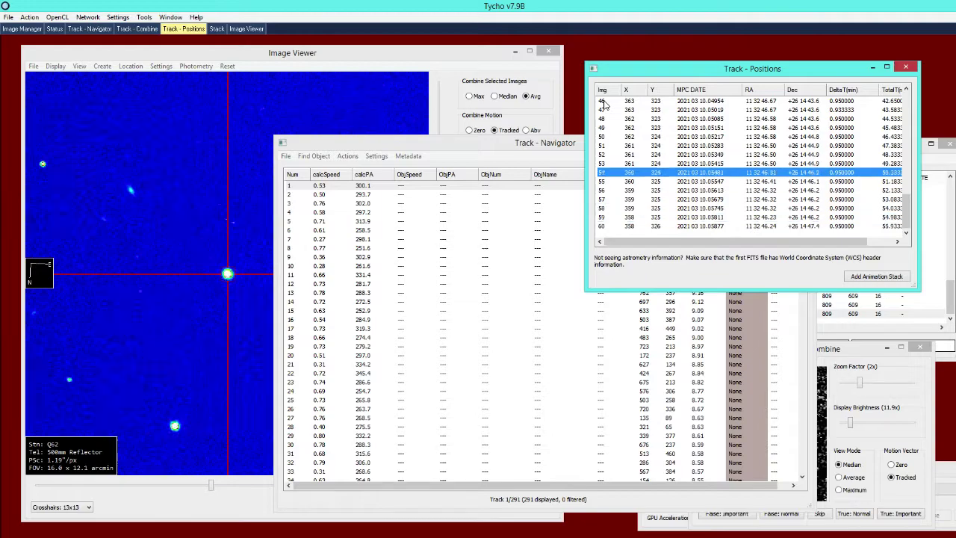
pyautogui.press('Up')
pyautogui.press('Up')
pyautogui.press('Up')
pyautogui.press('Up')
pyautogui.press('Up')
pyautogui.press('Up')
pyautogui.press('Up')
pyautogui.press('Up')
pyautogui.press('Up')
pyautogui.press('Up')
pyautogui.press('Up')
pyautogui.press('Up')
pyautogui.press('Up')
pyautogui.press('Up')
pyautogui.press('Up')
pyautogui.press('Up')
pyautogui.press('Up')
pyautogui.press('Up')
pyautogui.press('Up')
pyautogui.press('Up')
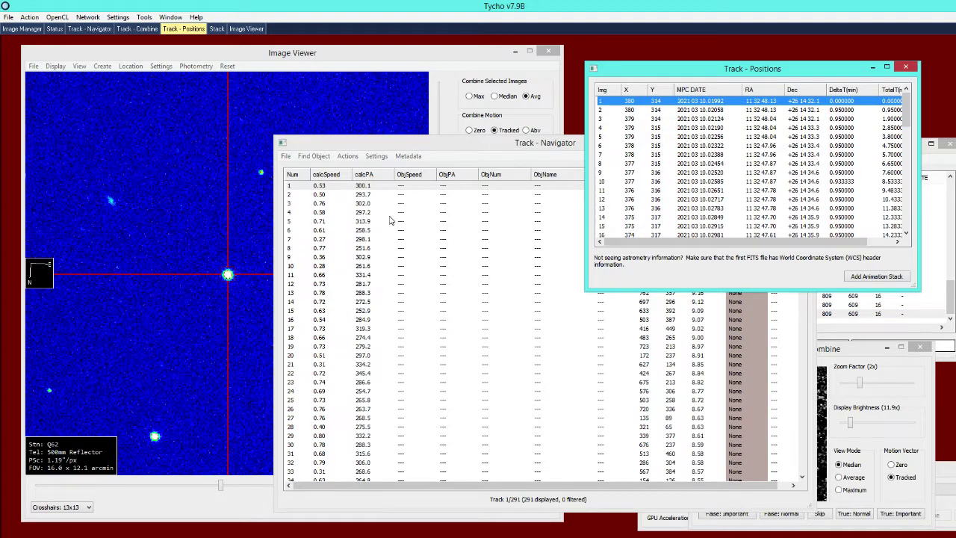
# Select track 2 and stack all its positions, zoomed to 4x with contrast at 179
pyautogui.click(365, 147)
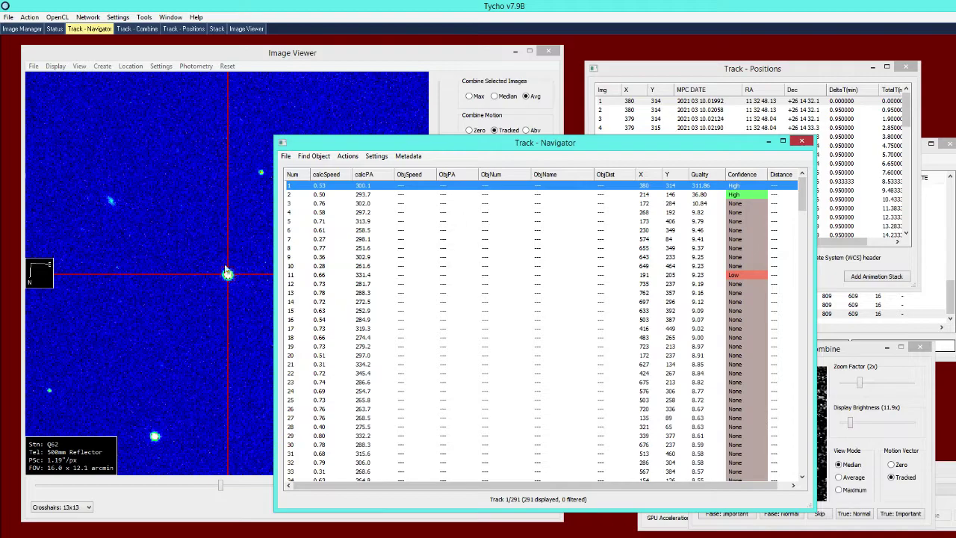
pyautogui.click(360, 197)
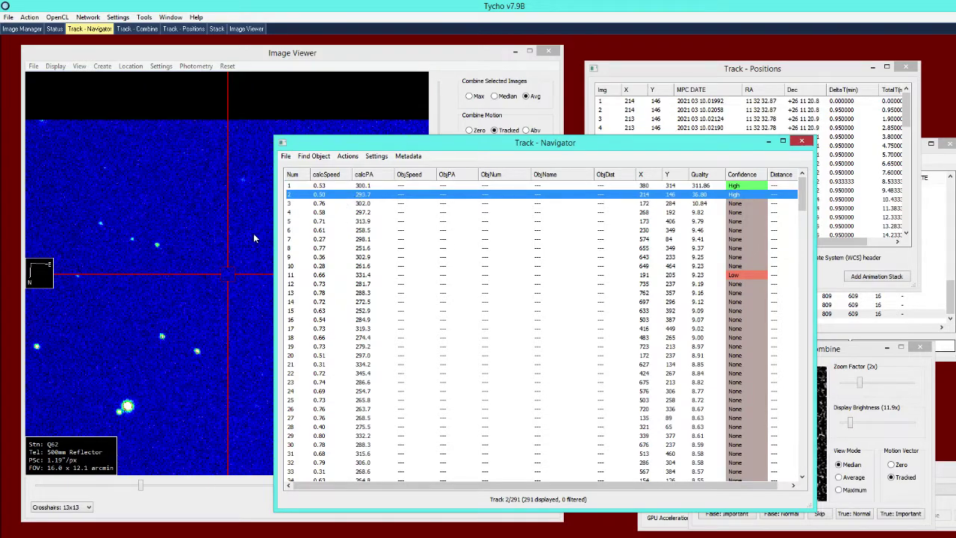
pyautogui.click(239, 299)
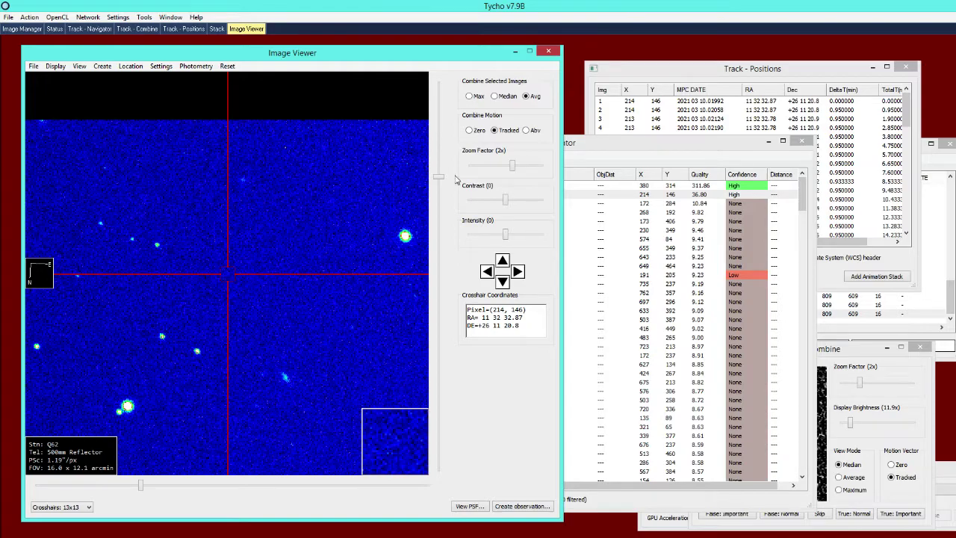
pyautogui.click(631, 110)
pyautogui.hotkey('ctrl', 'a')
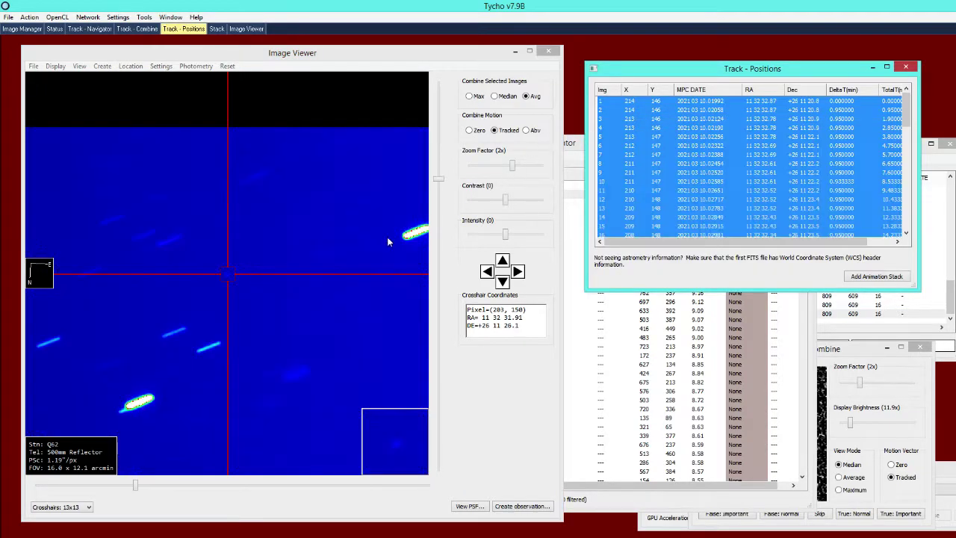
pyautogui.click(518, 165)
pyautogui.moveTo(501, 198); pyautogui.dragTo(512, 201)
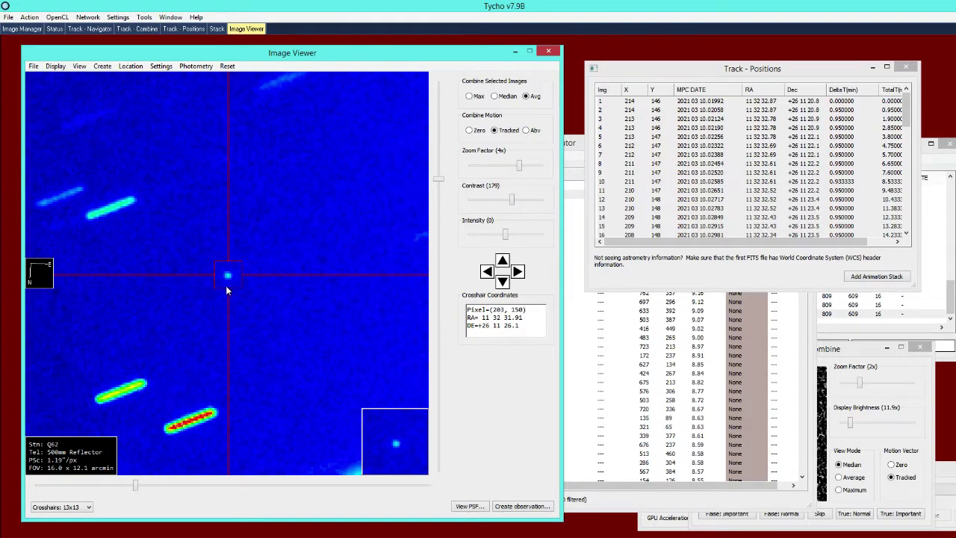
pyautogui.click(636, 508)
# Blink-verify track 2, then switch verification to track 1 with the viewer zoomed out to 2x
pyautogui.doubleClick(383, 198)
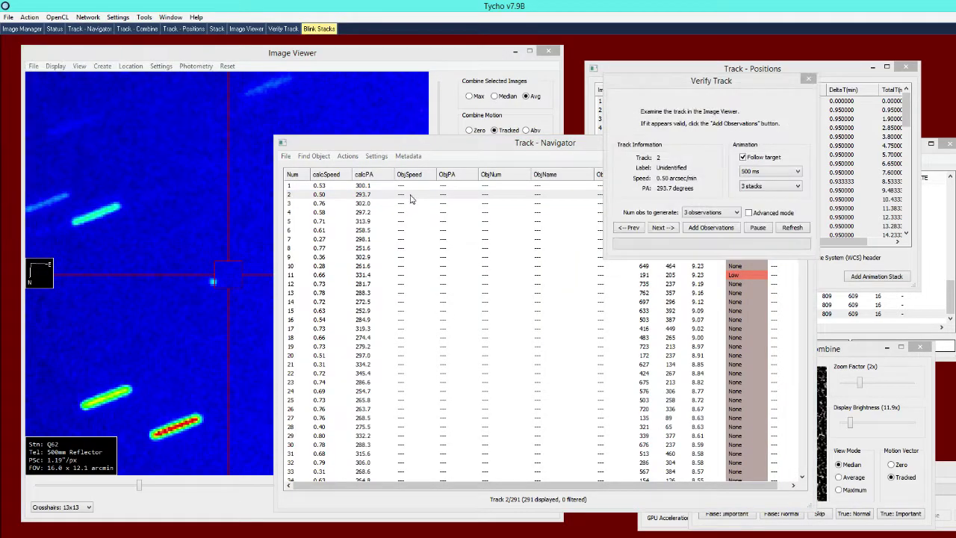
pyautogui.click(396, 62)
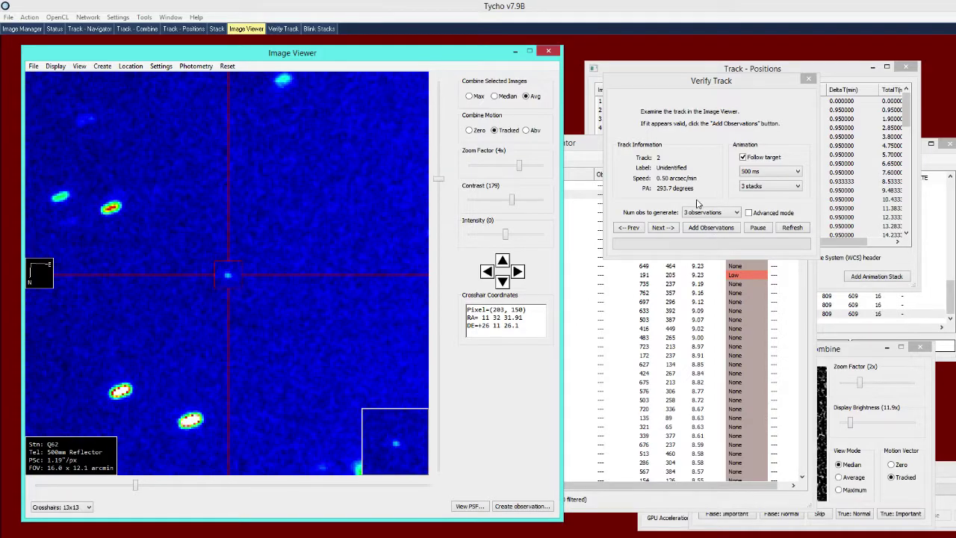
pyautogui.click(579, 194)
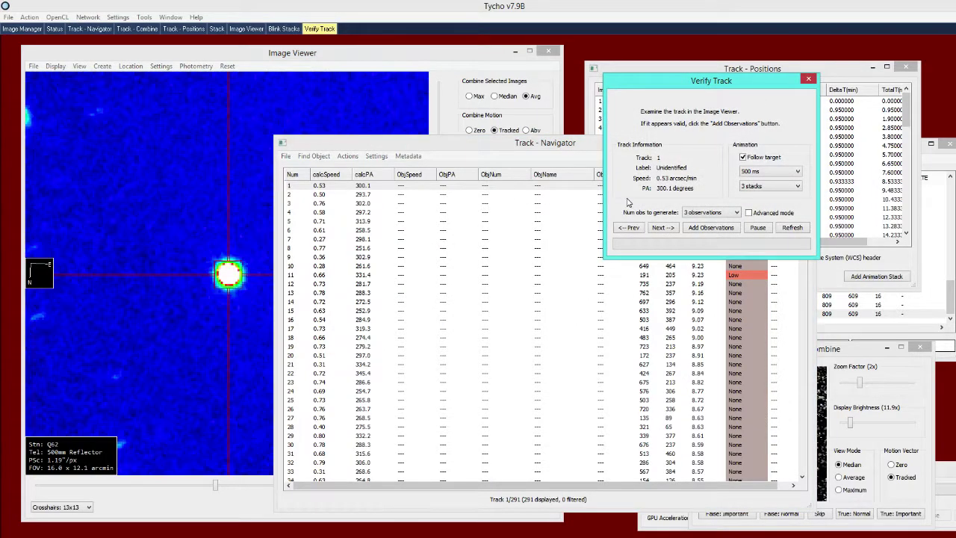
pyautogui.click(444, 74)
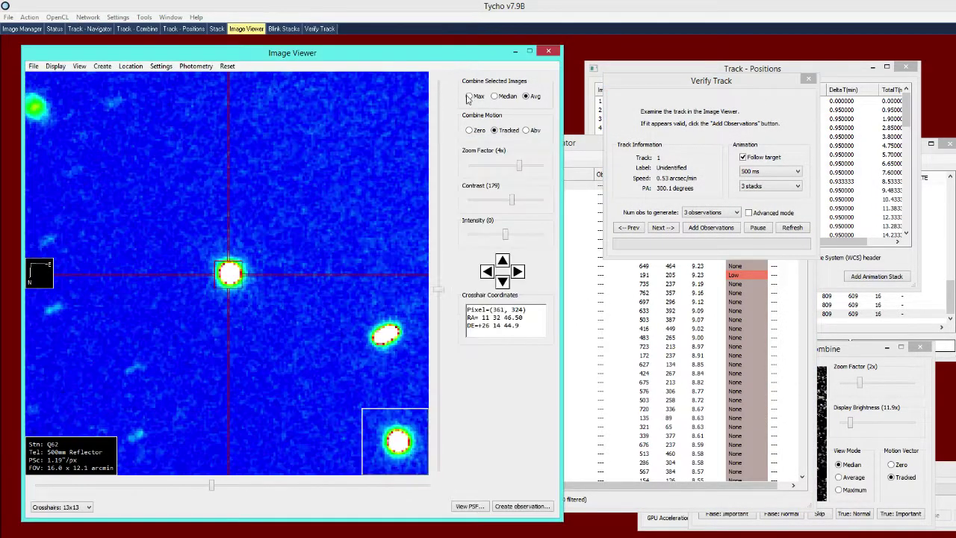
pyautogui.moveTo(521, 172); pyautogui.dragTo(512, 172)
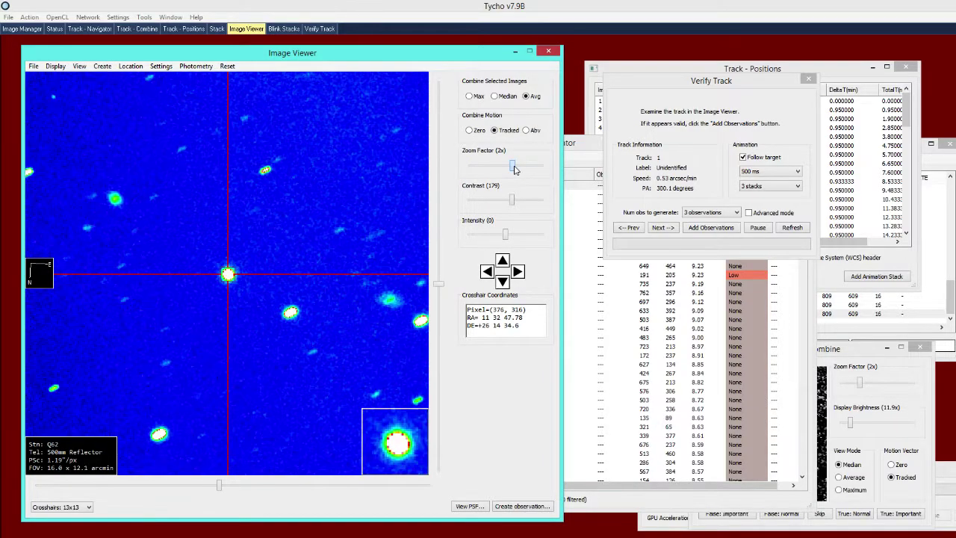